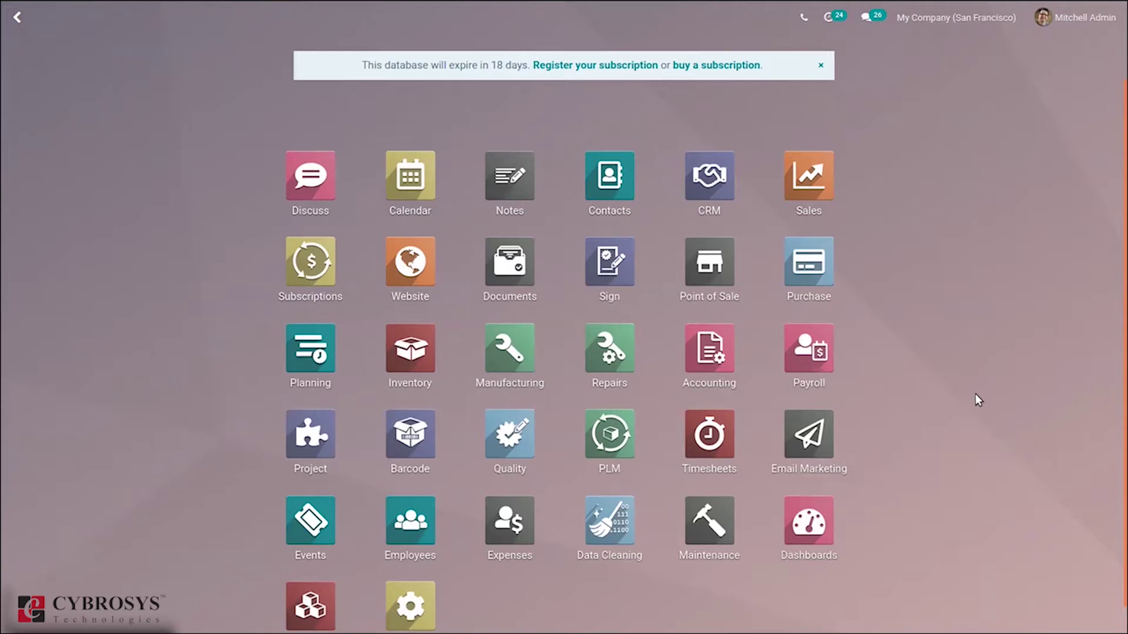
- Open the Website app's Products list showing the 26 published products
type("we")
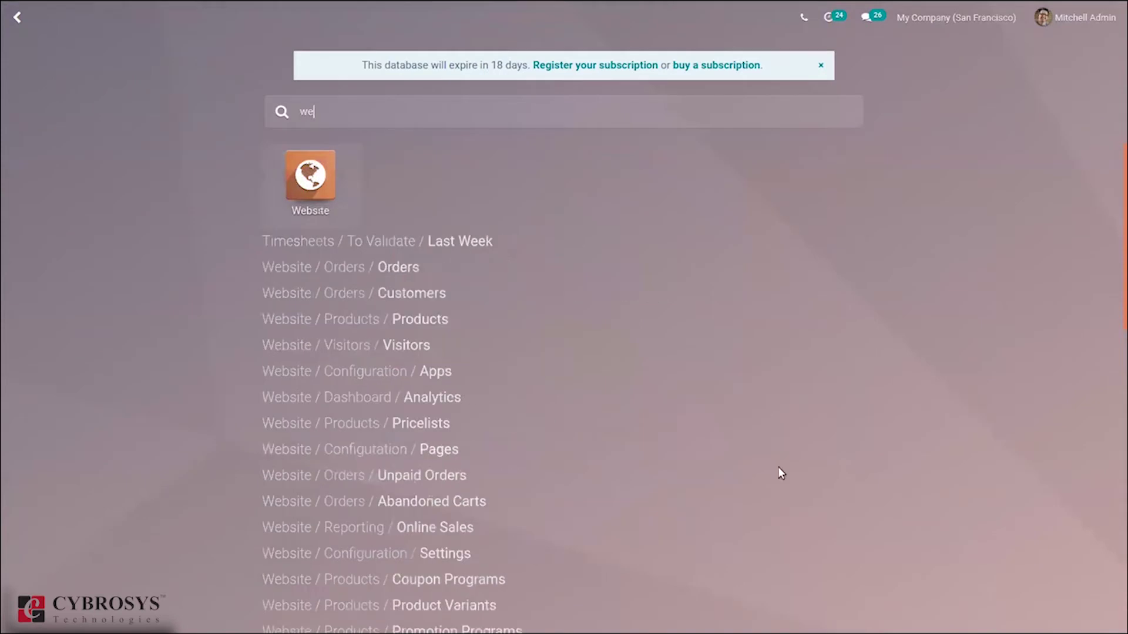
left_click(314, 196)
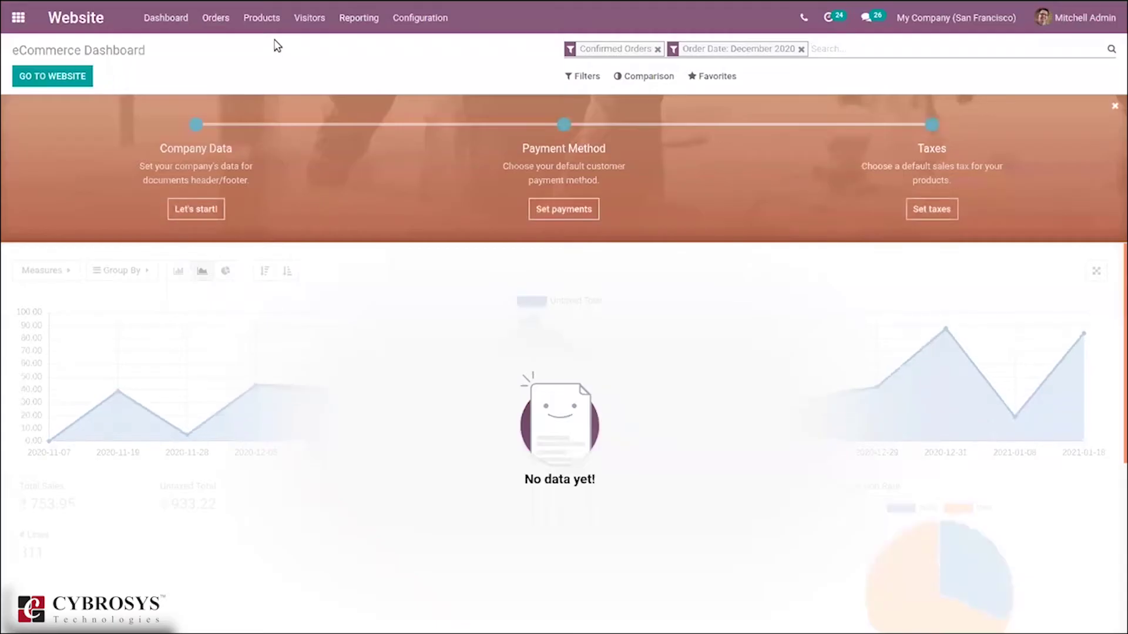
left_click(259, 18)
left_click(270, 48)
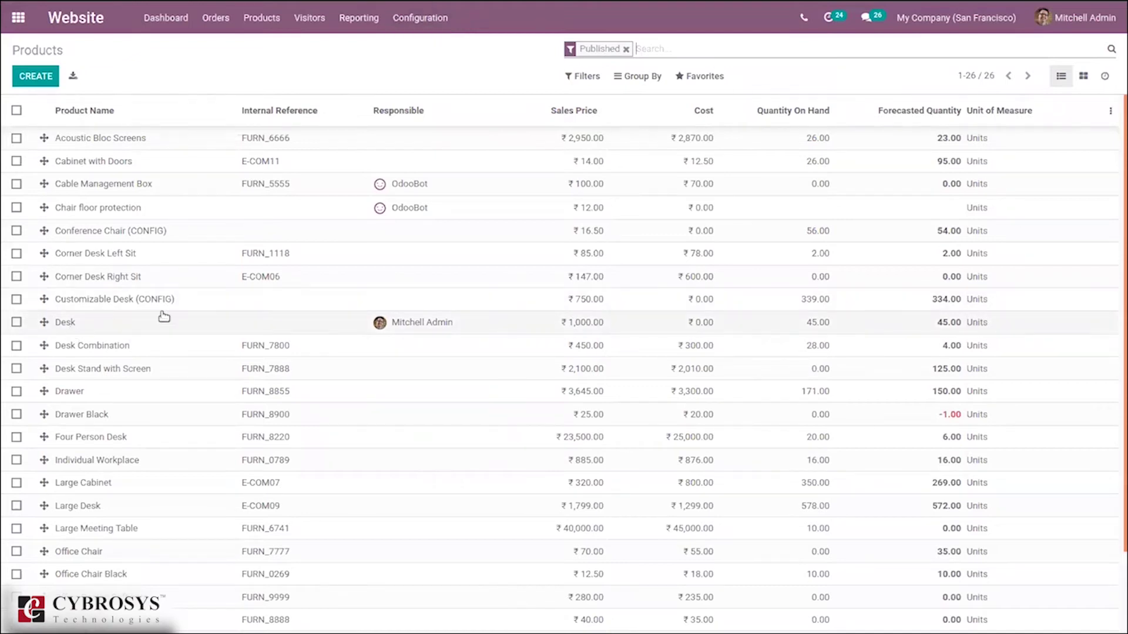
- Add [E-COM09] Large Desk to Desk's eCommerce Alternative Products and save
left_click(97, 327)
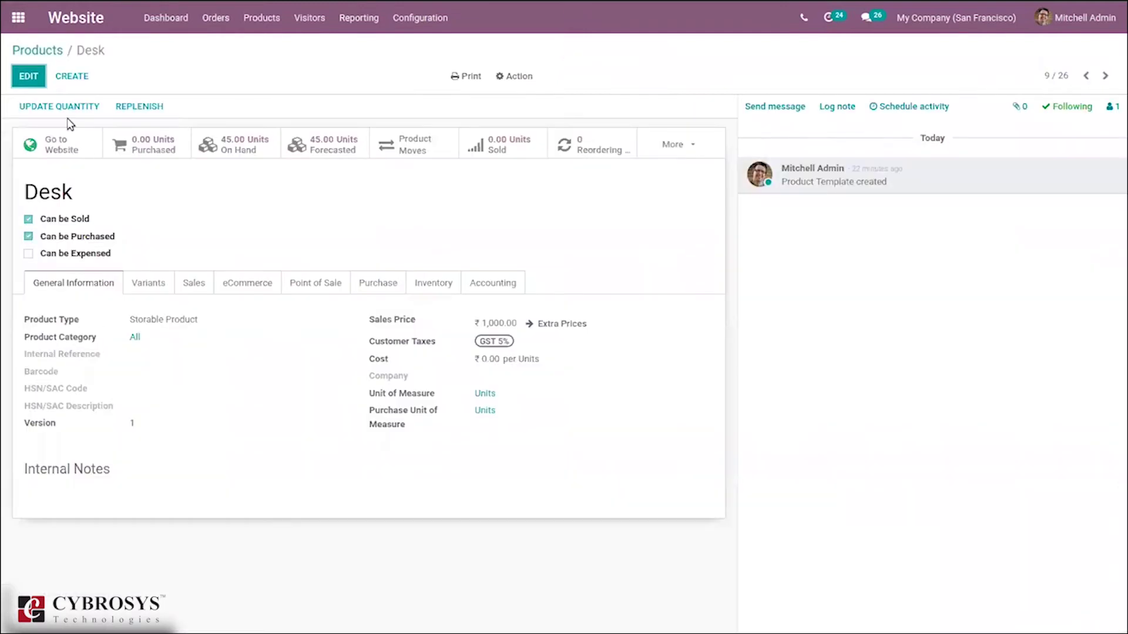
left_click(24, 82)
left_click(236, 298)
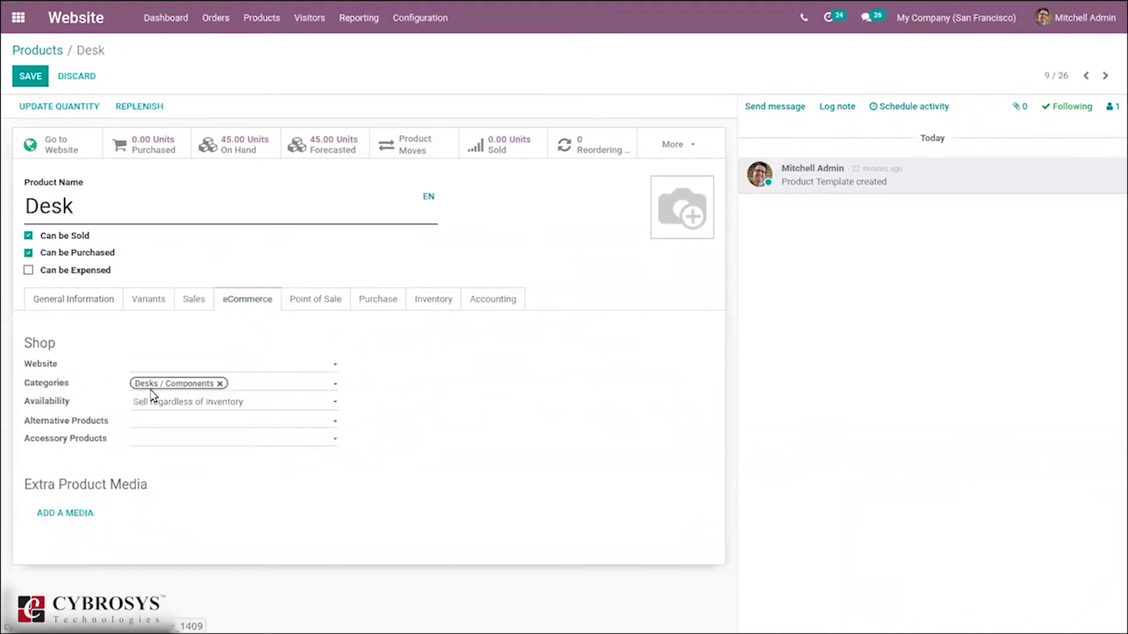
mouse_move(64, 421)
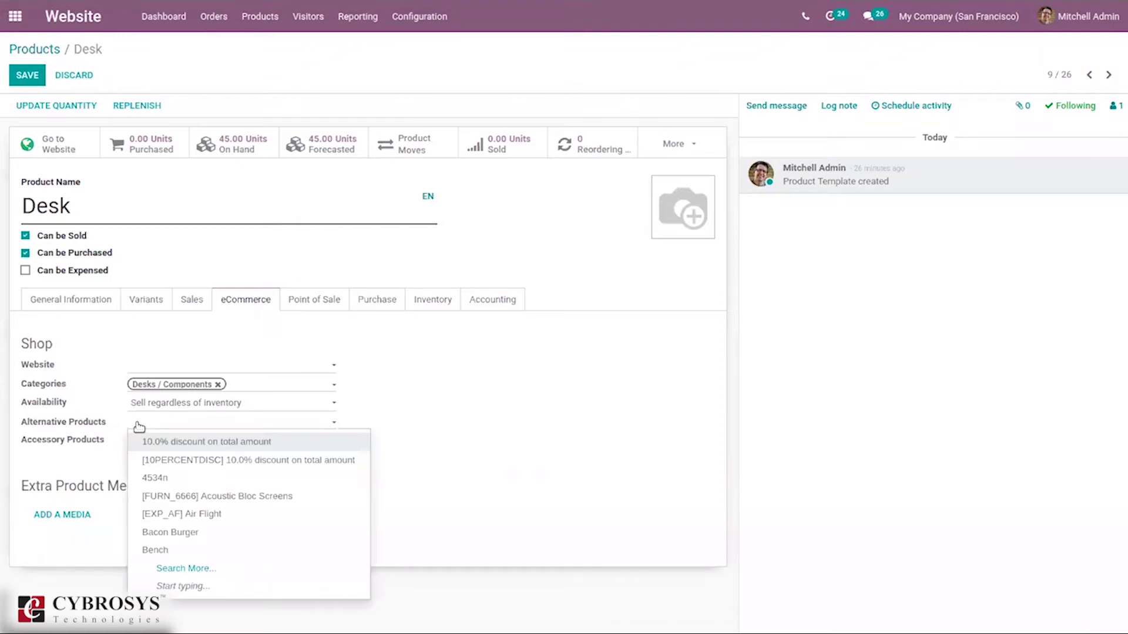
type("larg")
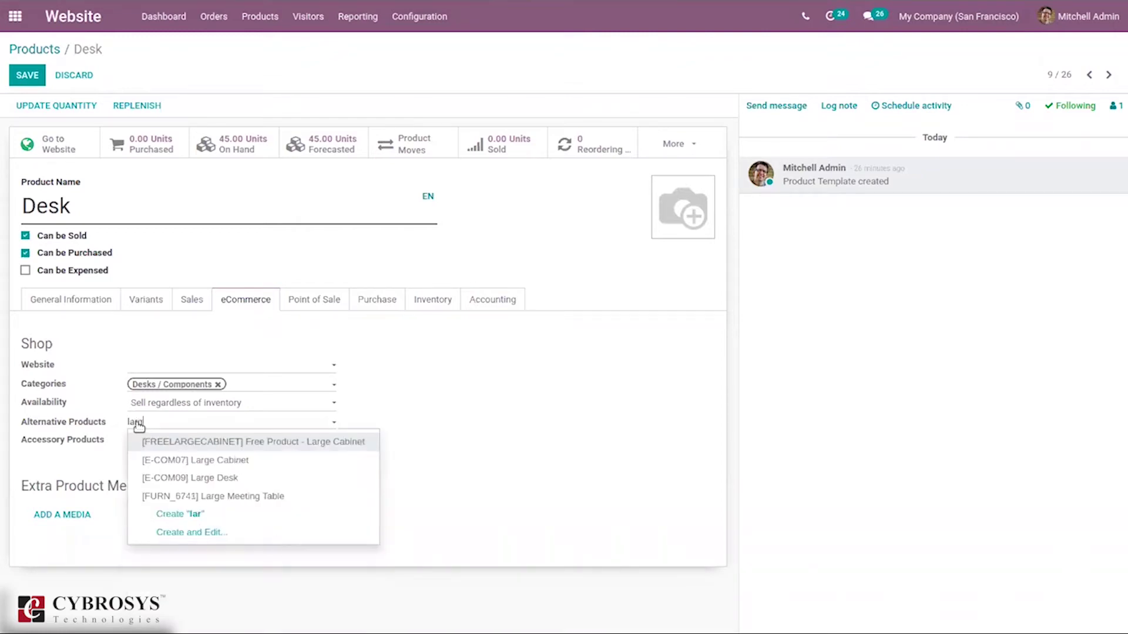
left_click(247, 479)
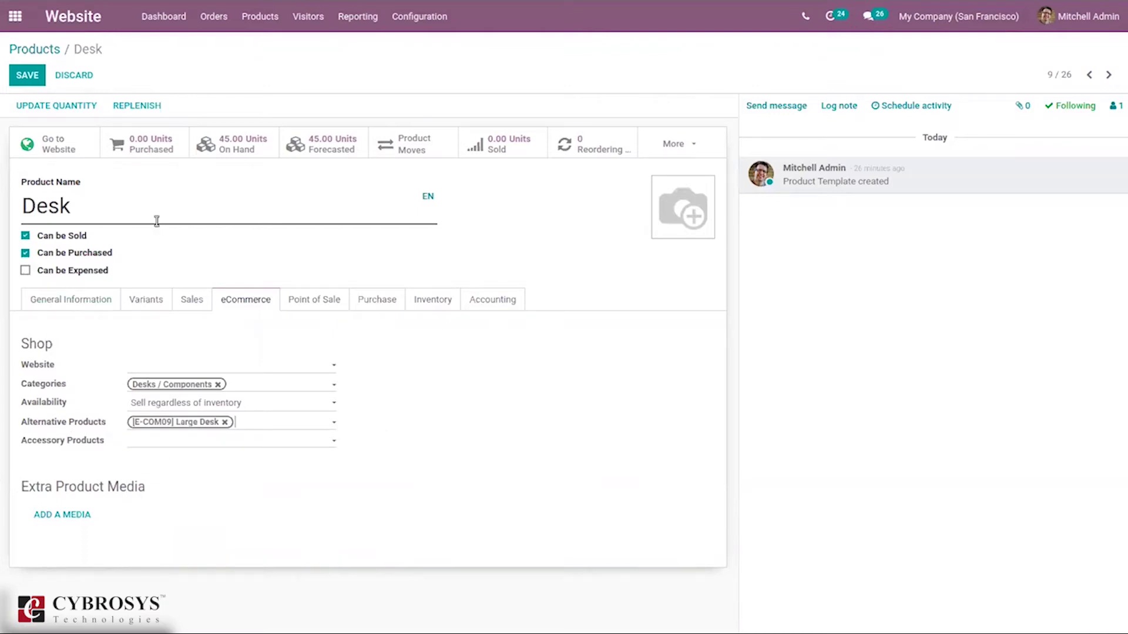
left_click(31, 79)
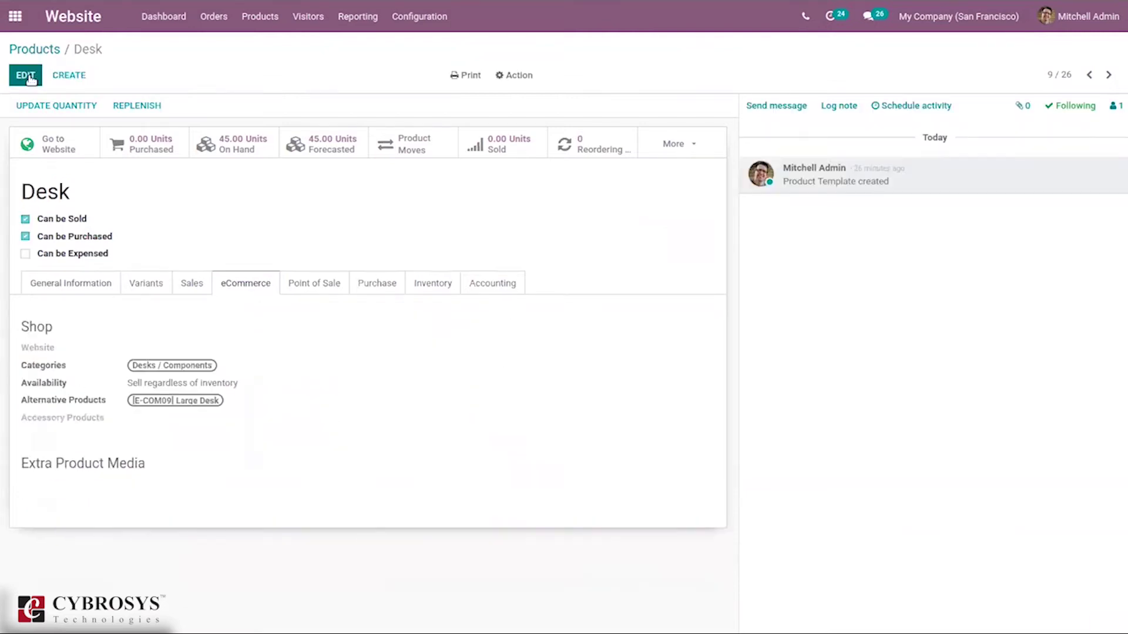
- Confirm Large Desk appears under Desk's website alternatives, then open the Large Desk page ($2,750.49)
left_click(54, 144)
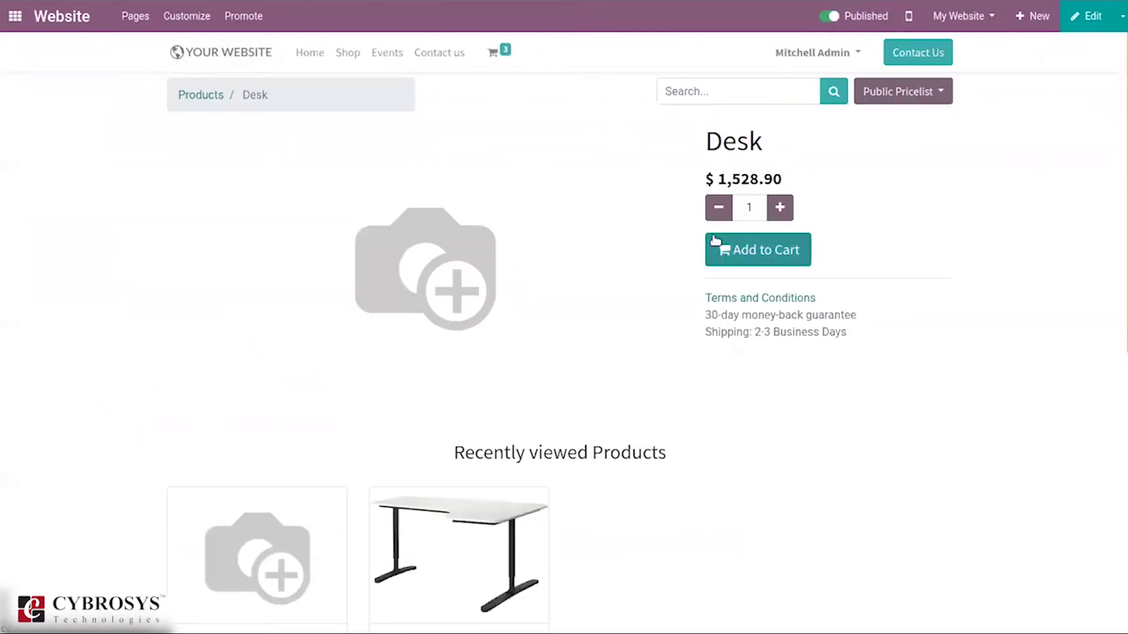
mouse_move(1122, 212)
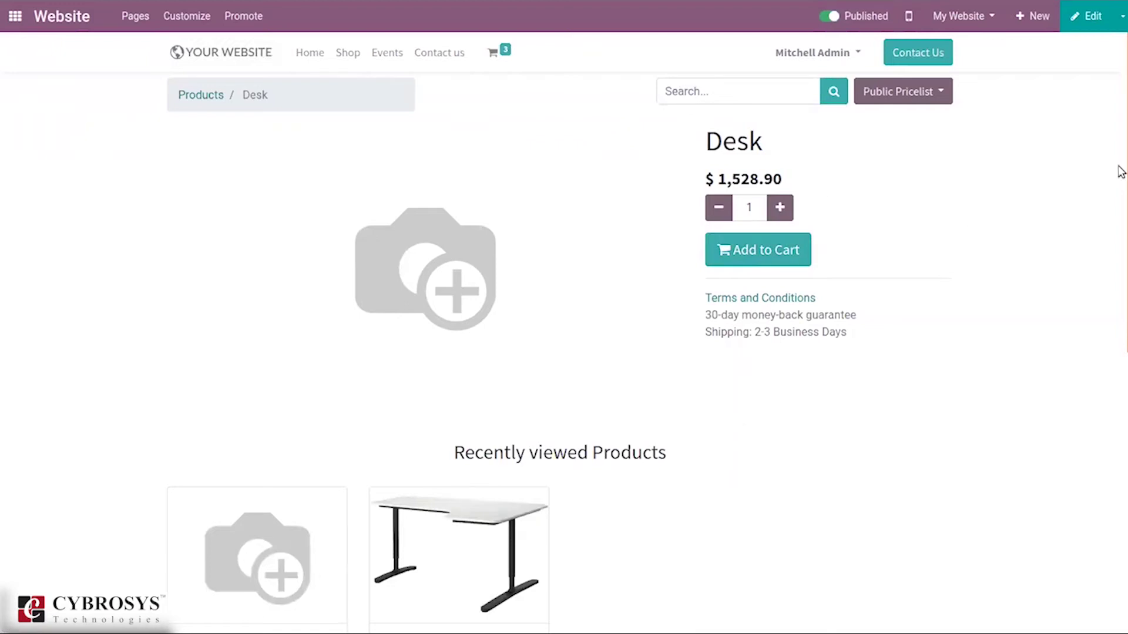
left_click_drag(1121, 213, 1122, 466)
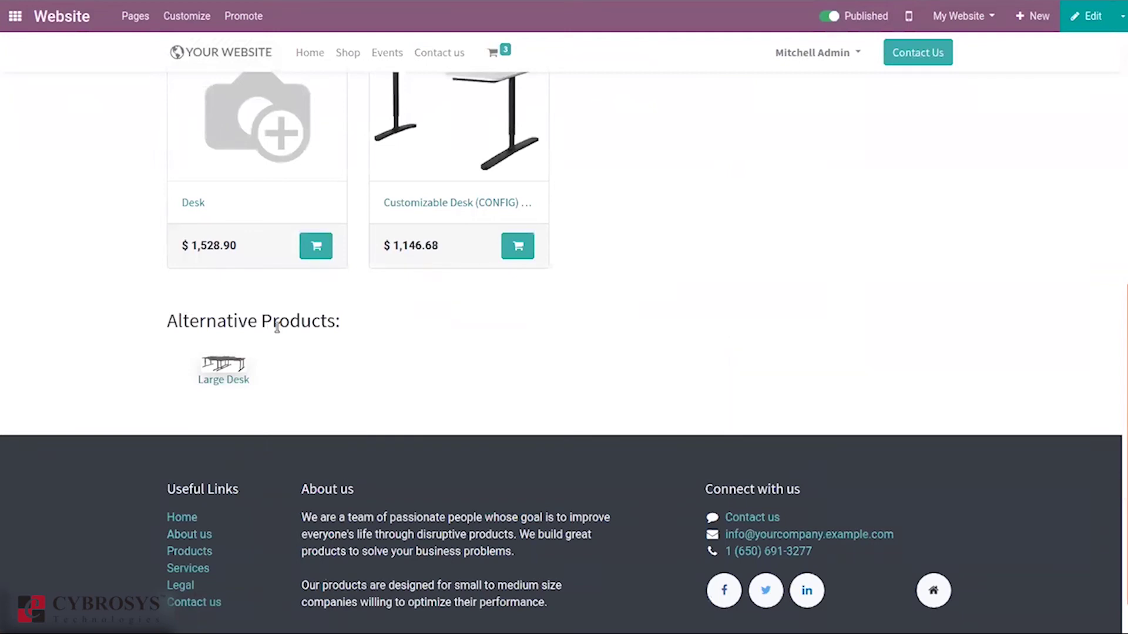
left_click(208, 381)
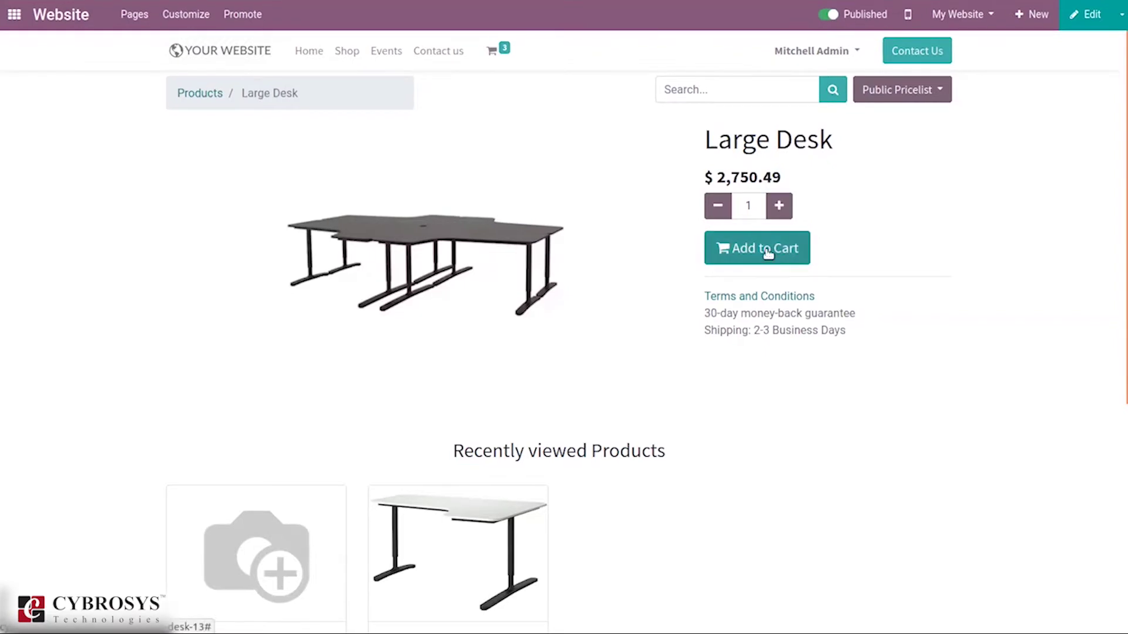
mouse_move(1120, 247)
left_mouse_down()
mouse_move(1118, 429)
mouse_move(1118, 228)
left_mouse_up()
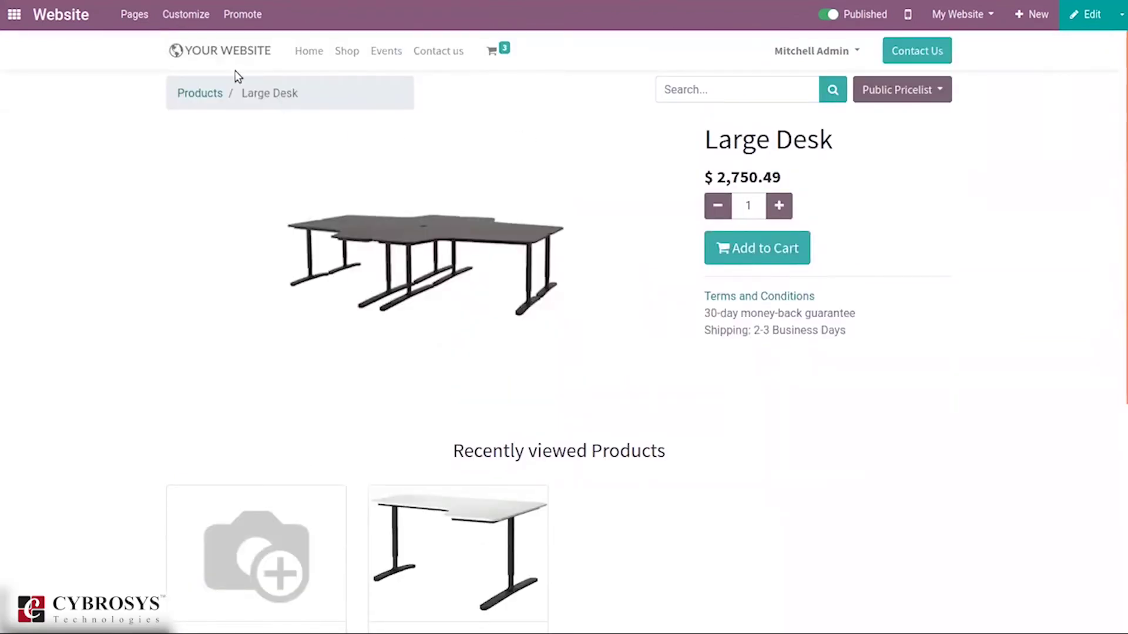
- Return to the Website app's list of published products
left_click(5, 16)
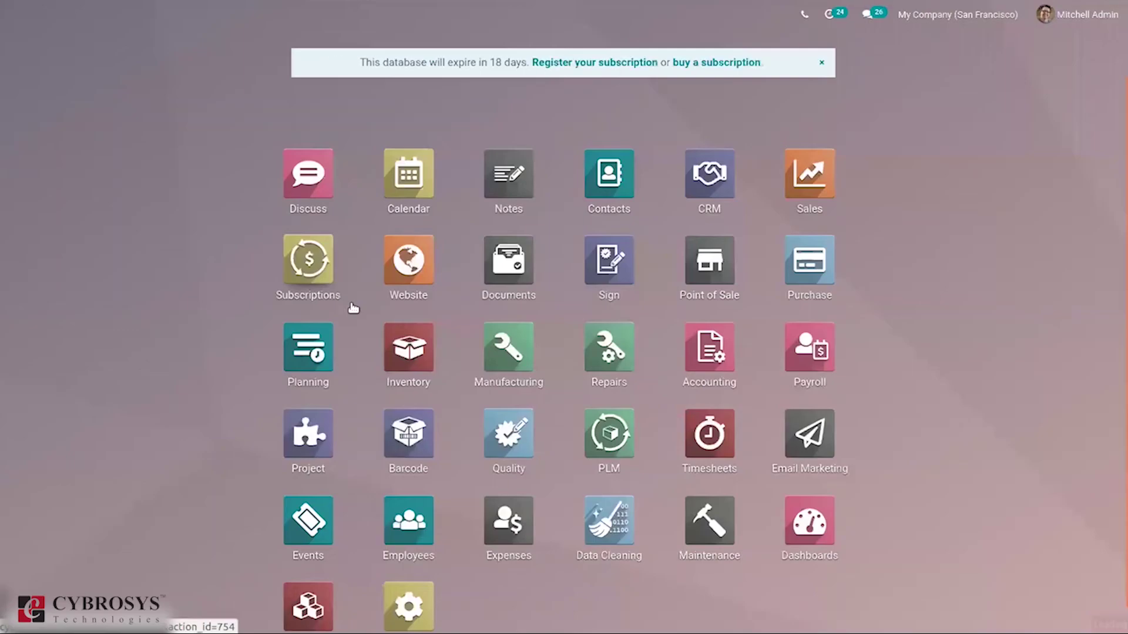
type("we")
left_click(317, 159)
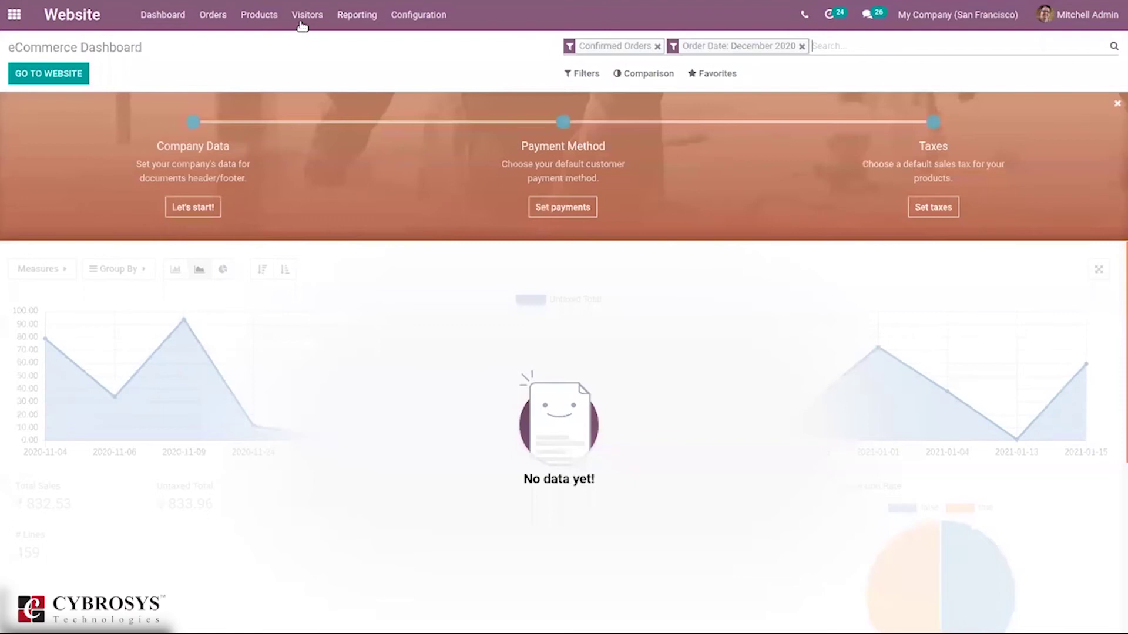
left_click(270, 16)
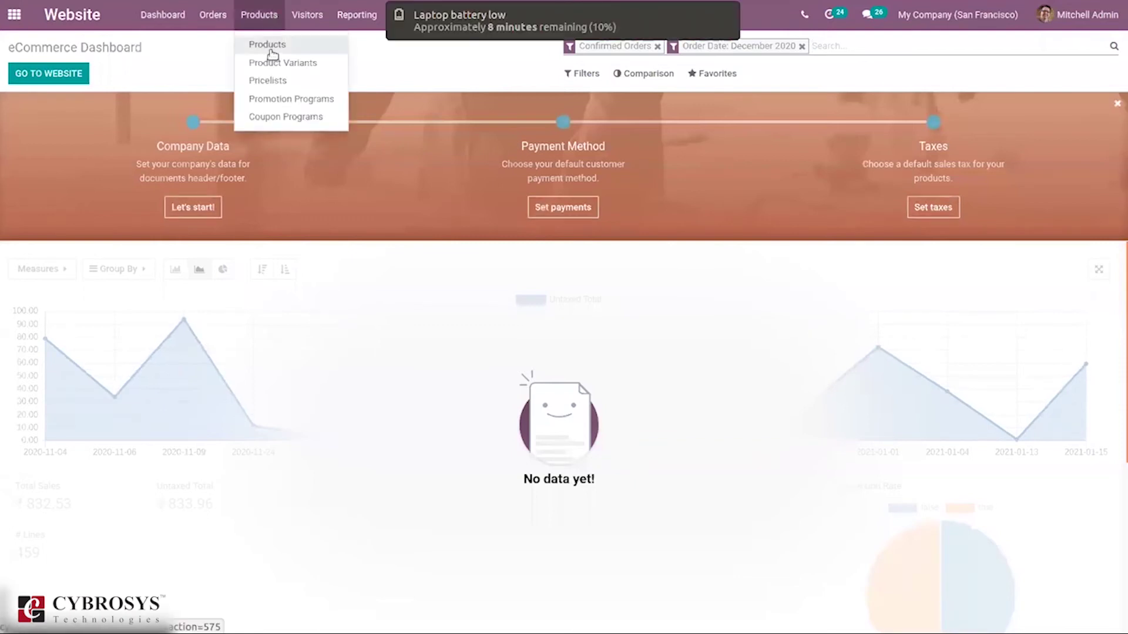
left_click(270, 51)
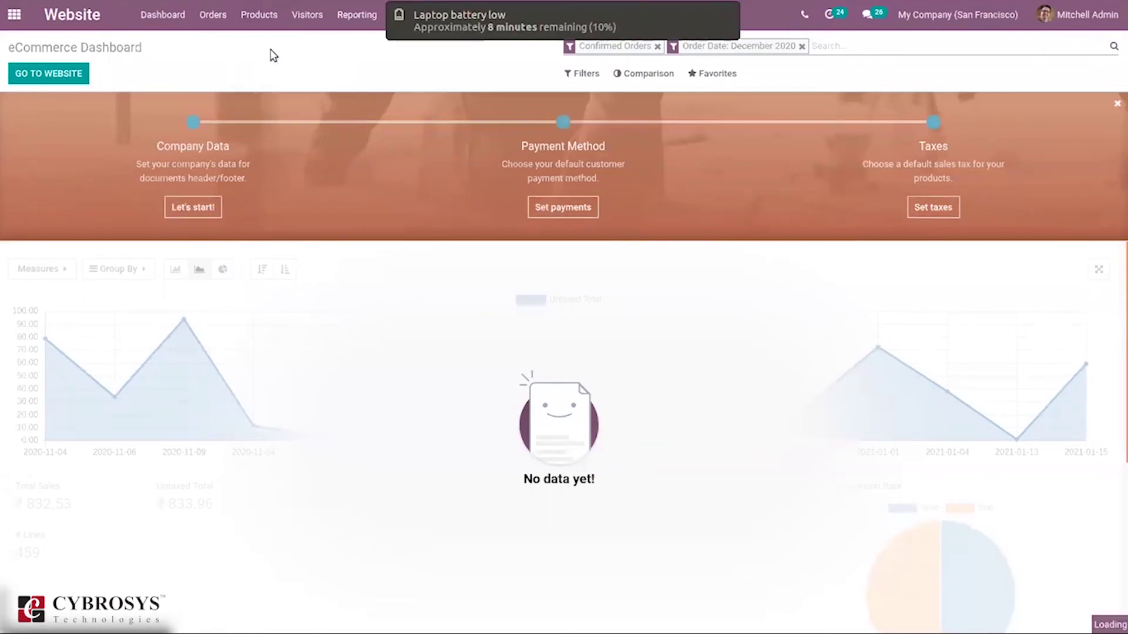
- Filter products by 'large' and open Large Desk in edit mode
type("d")
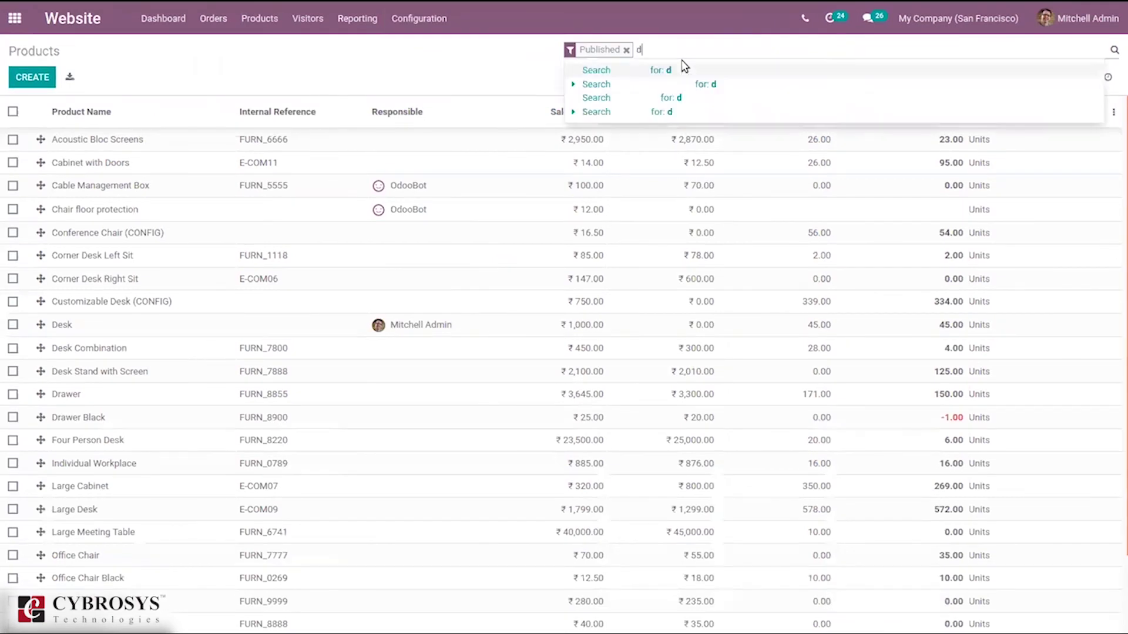
key("BackSpace")
type("l")
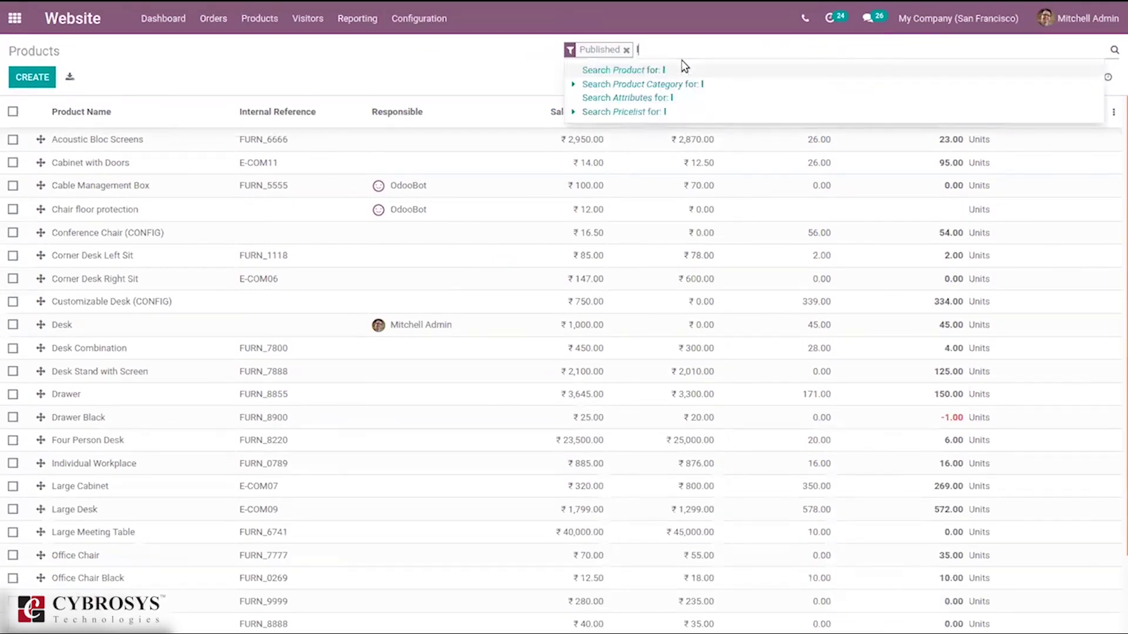
type("arge")
key("Return")
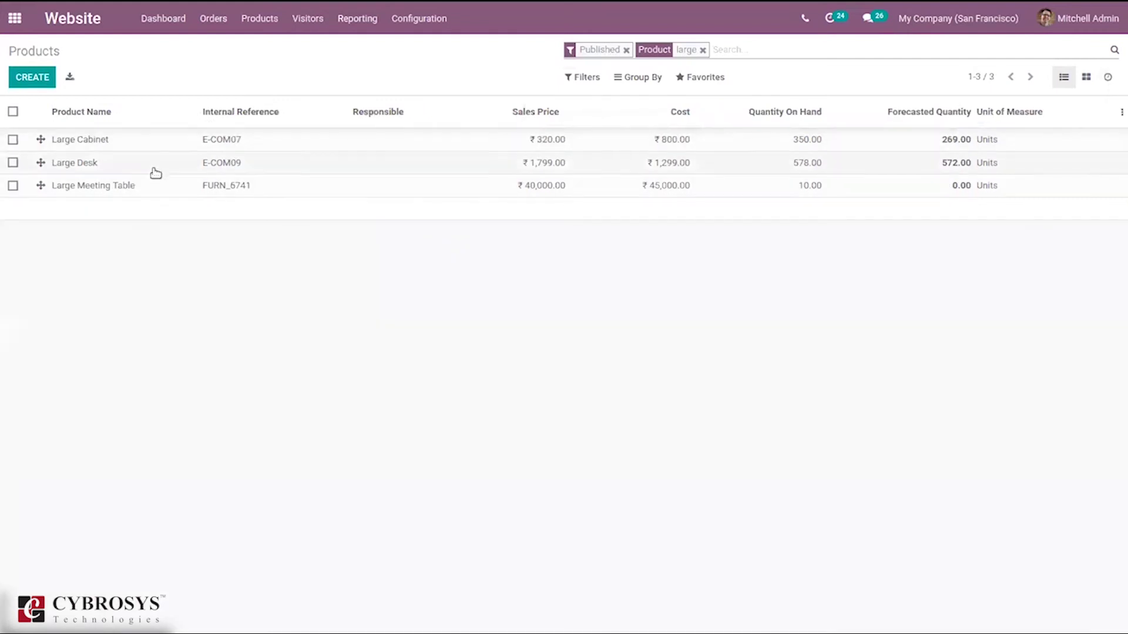
left_click(156, 171)
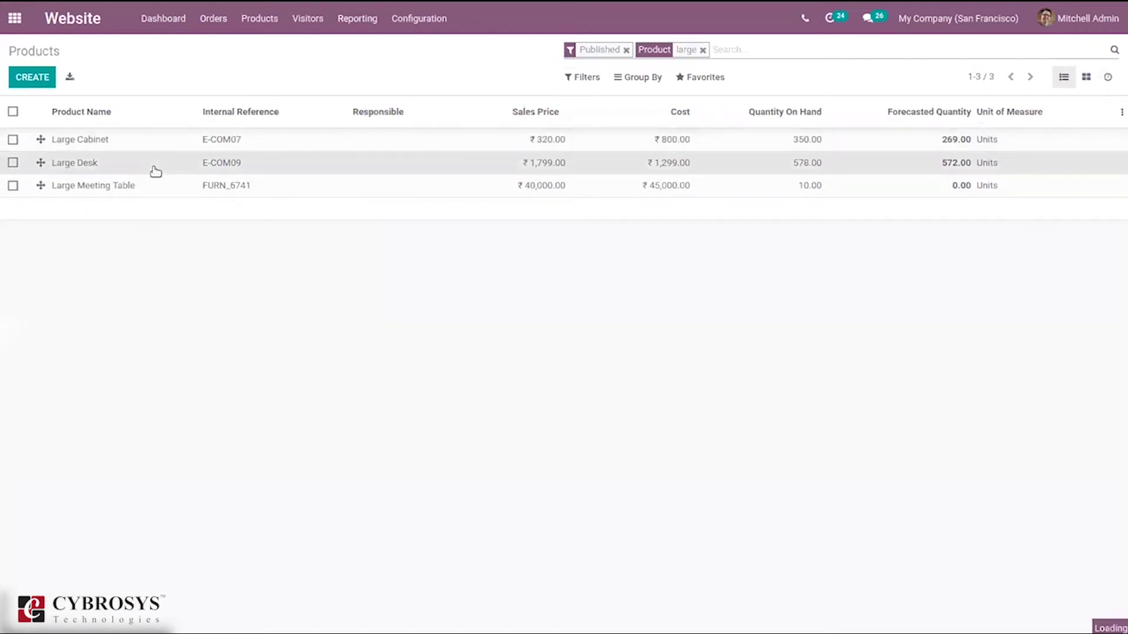
left_click(27, 79)
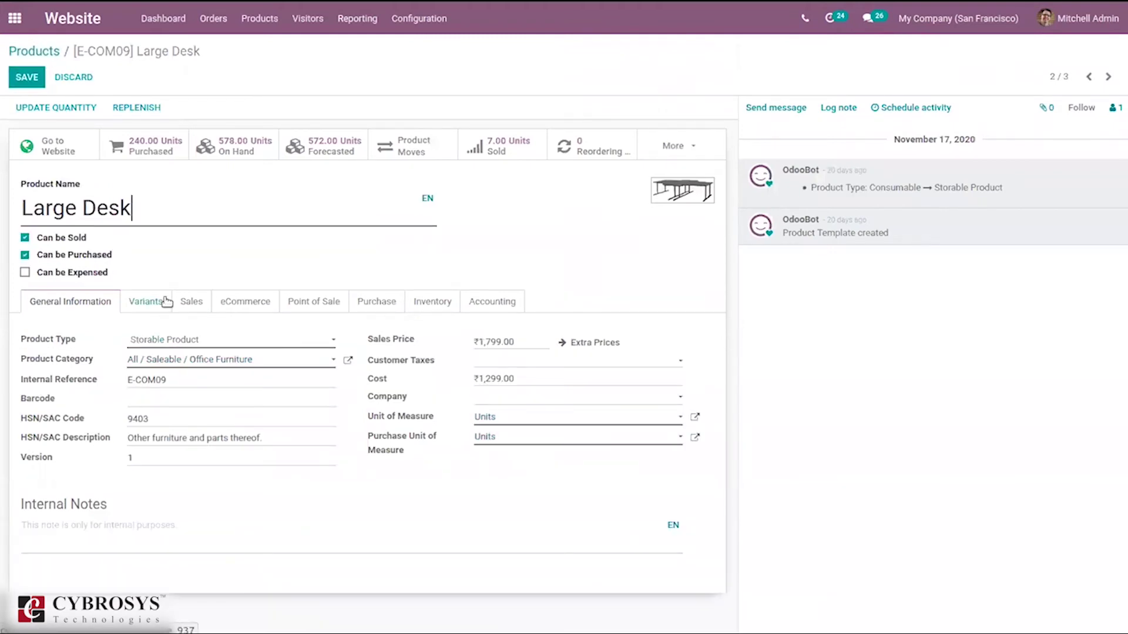
- Add Desk to Large Desk's eCommerce Alternative Products and save
left_click(264, 302)
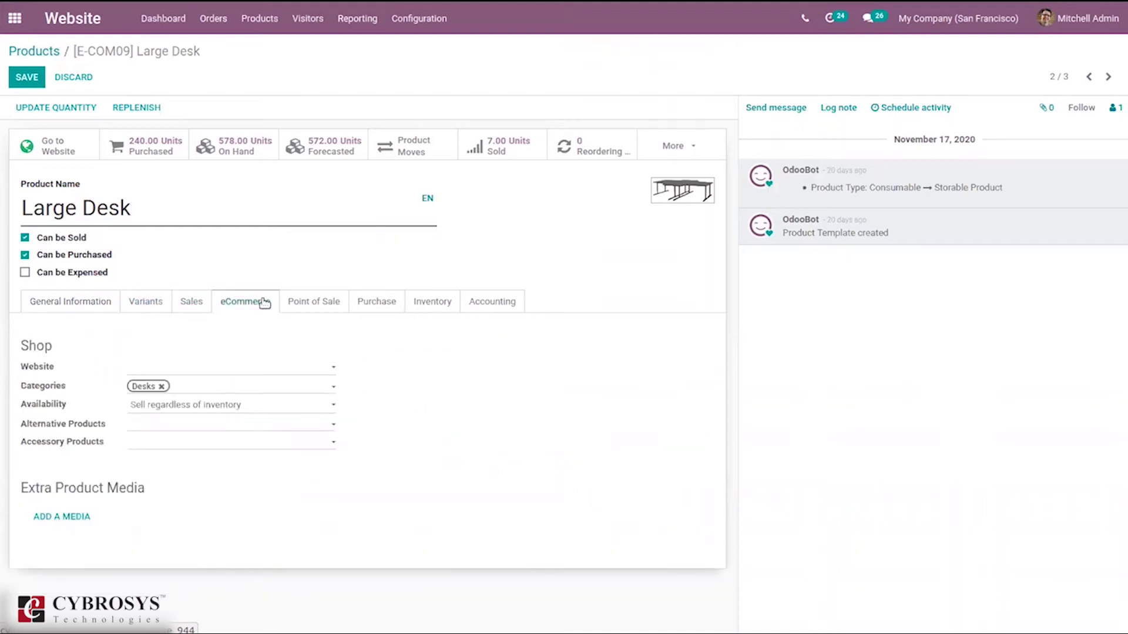
left_click(154, 432)
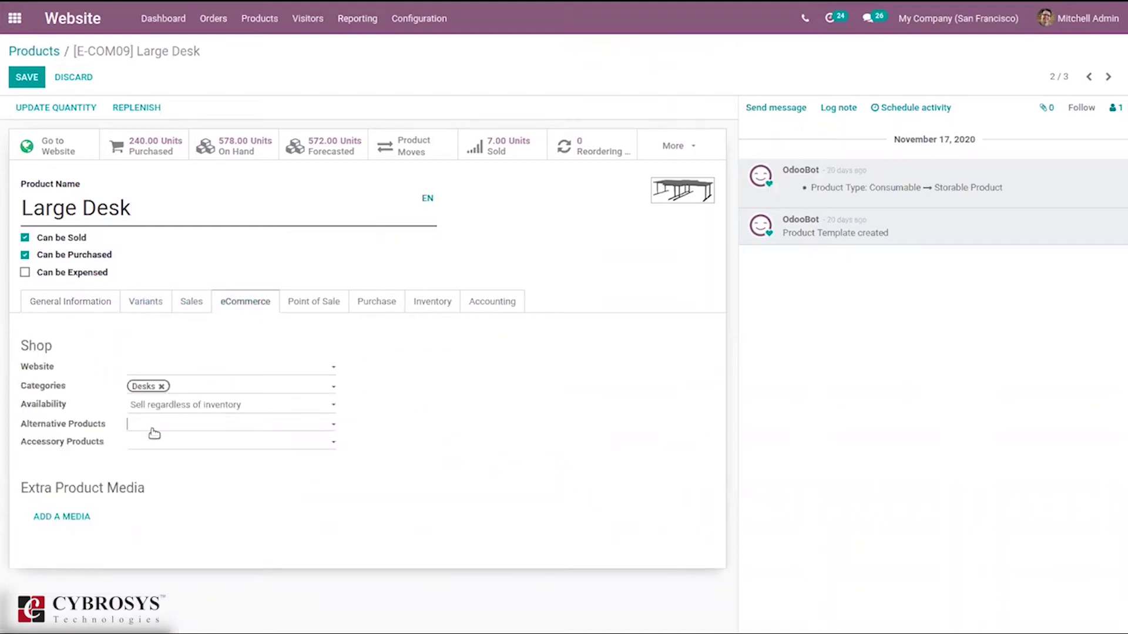
type("de")
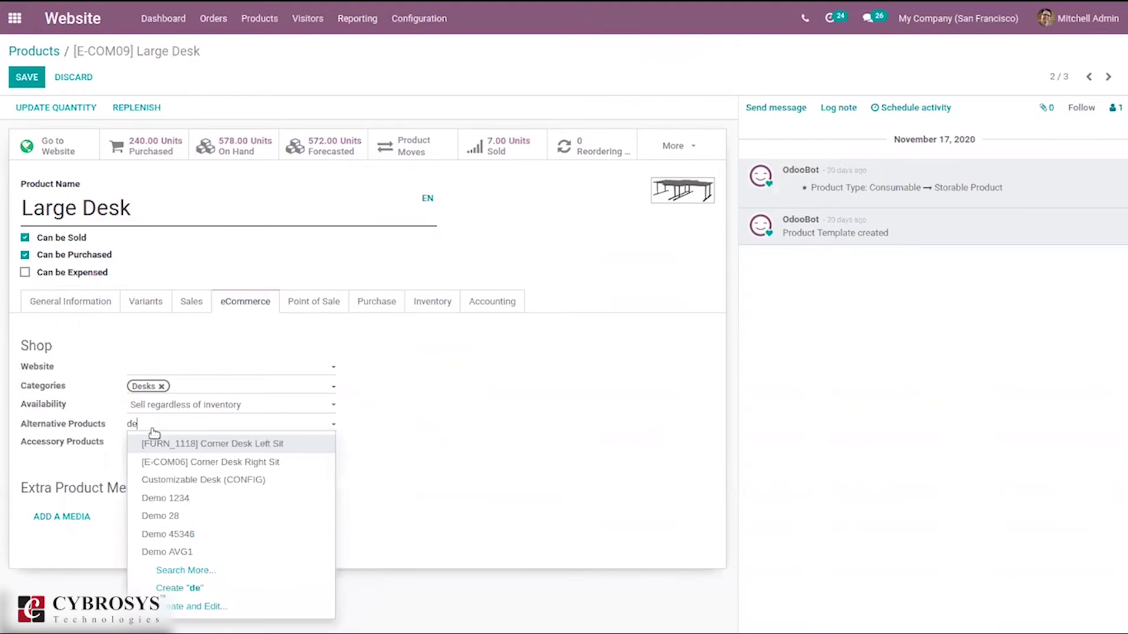
type("sk")
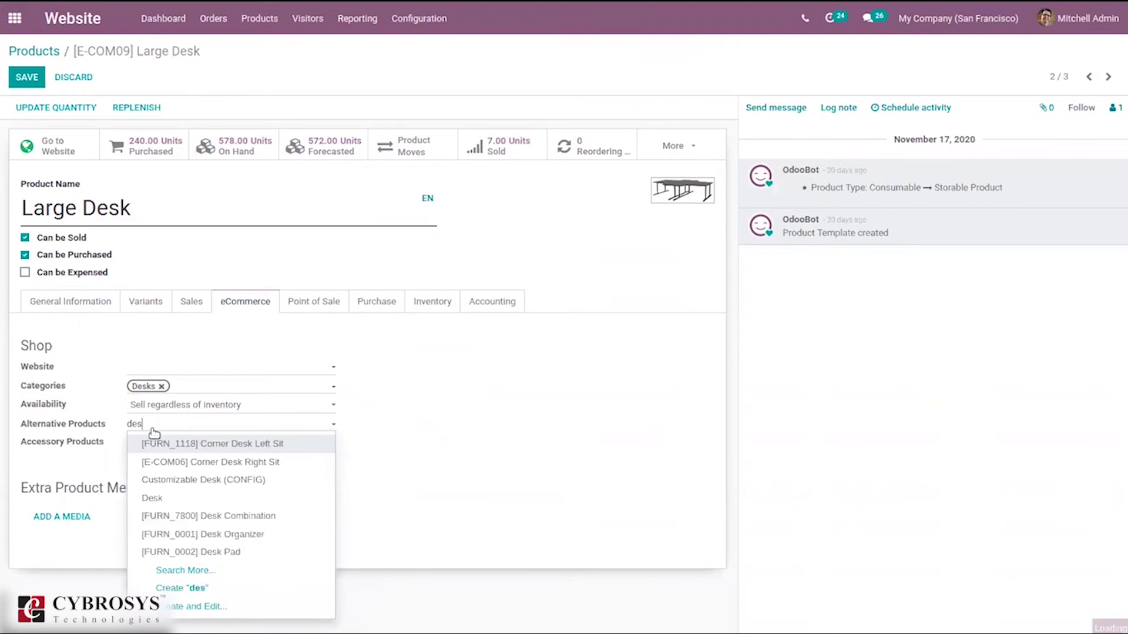
left_click(176, 499)
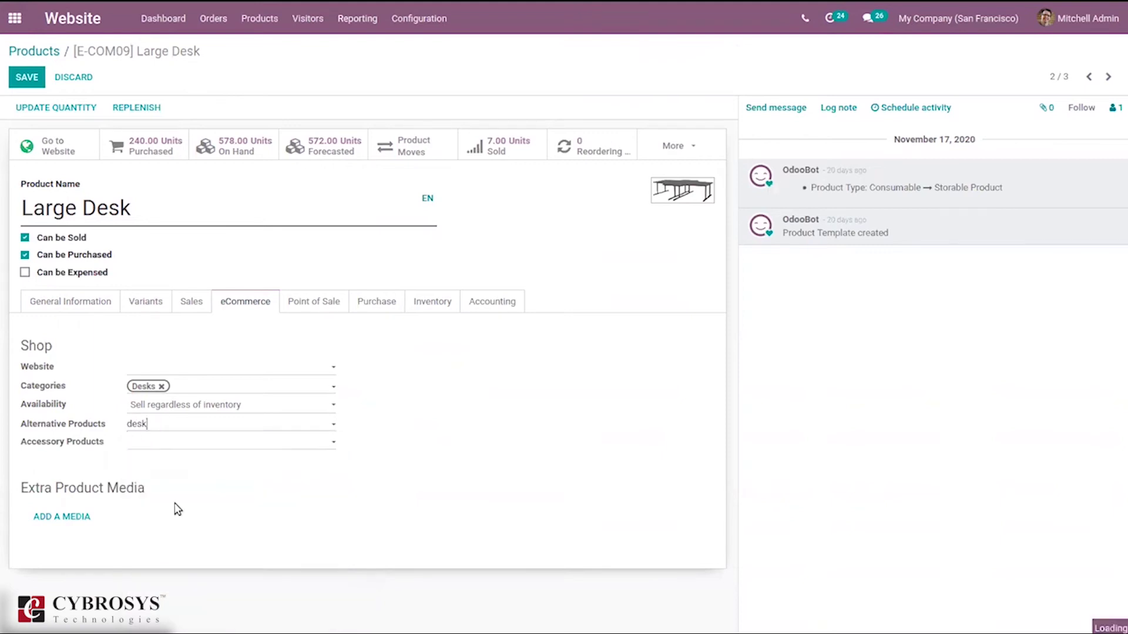
left_click(26, 77)
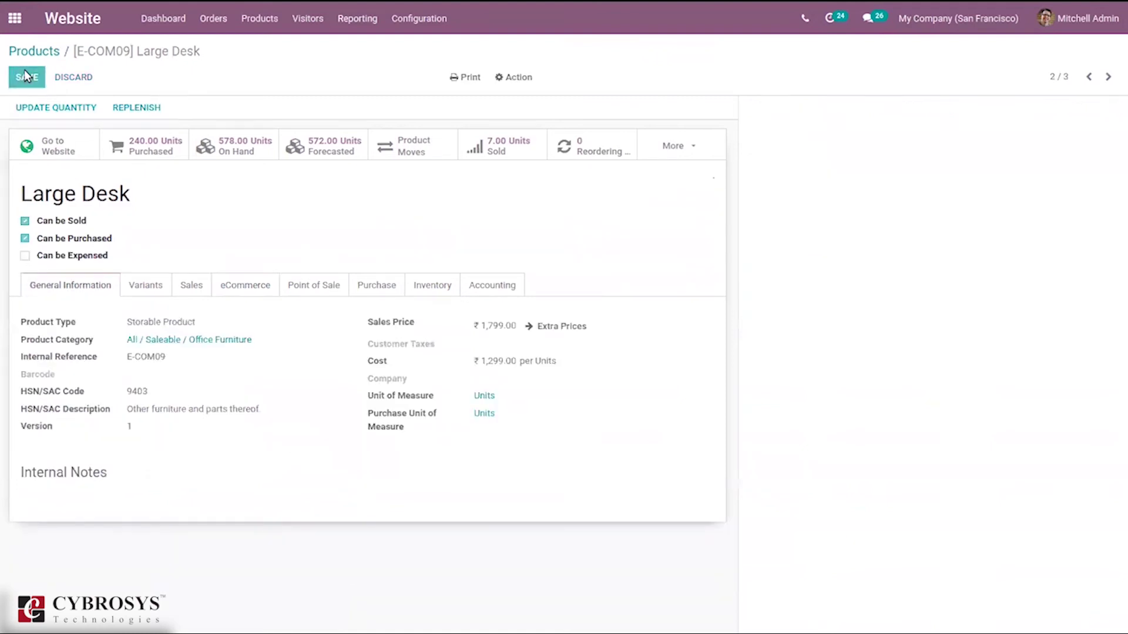
- Confirm Desk appears under Large Desk's website alternatives and open the Desk page
left_click(74, 154)
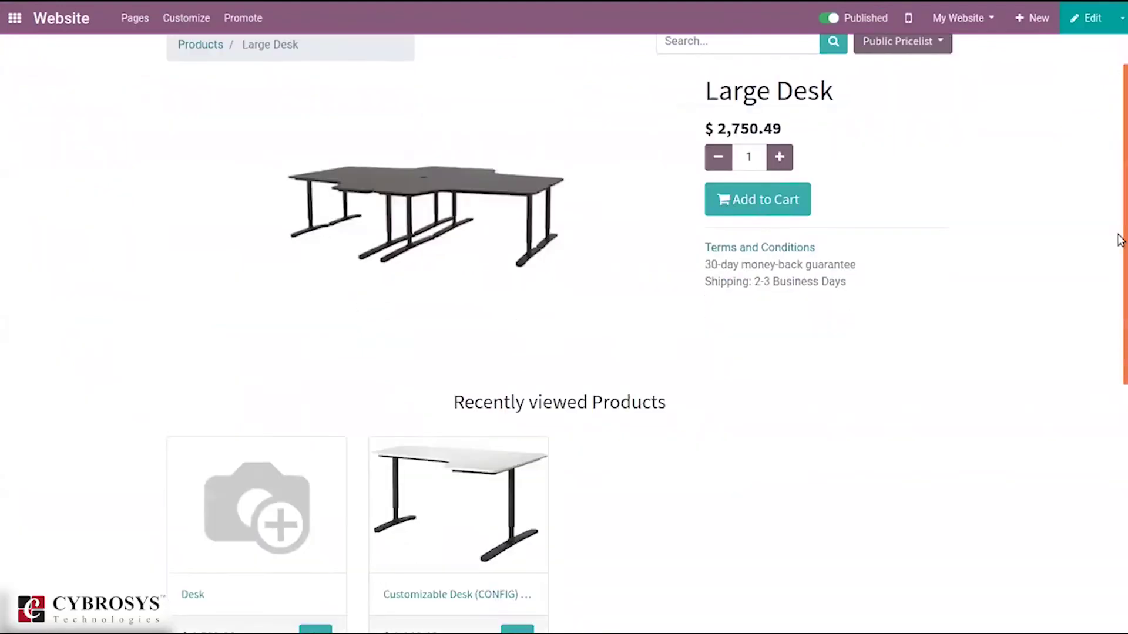
left_click_drag(1120, 151, 1120, 435)
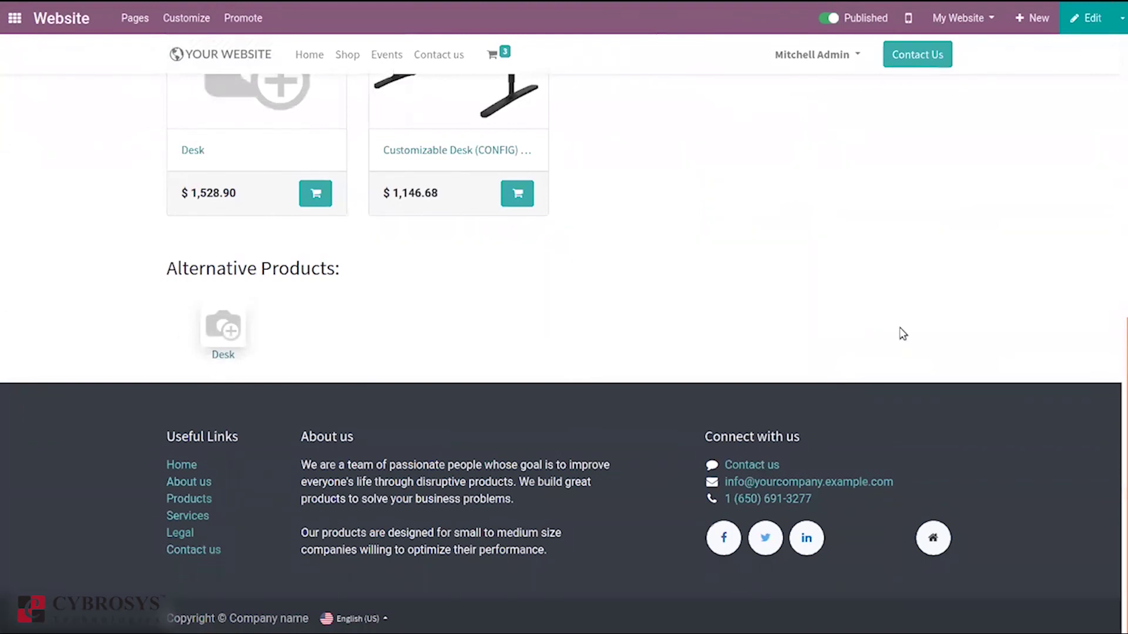
mouse_move(1120, 389)
left_mouse_down()
mouse_move(1120, 267)
mouse_move(1120, 395)
left_mouse_up()
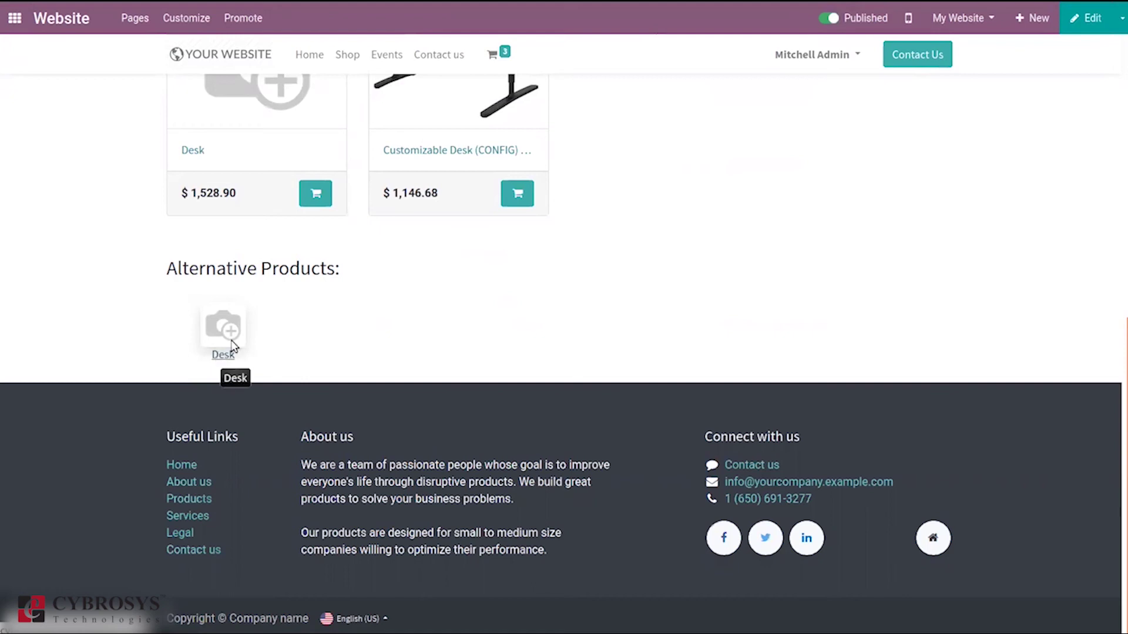
left_click_drag(1120, 395, 1120, 258)
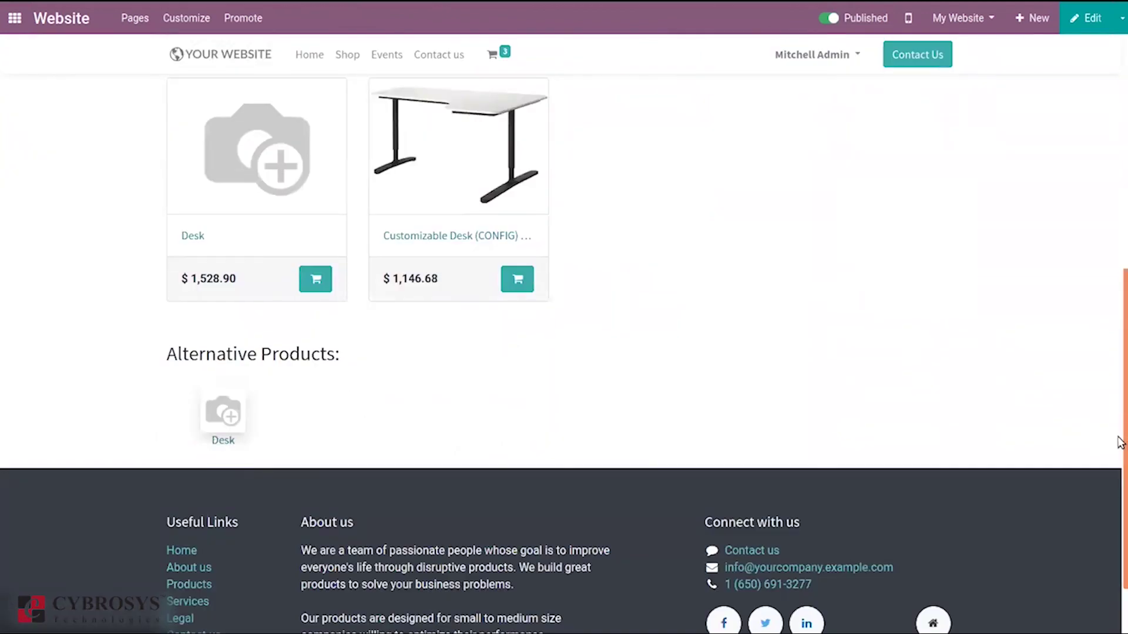
mouse_move(1120, 406)
left_mouse_down()
mouse_move(1120, 167)
mouse_move(1120, 399)
left_mouse_up()
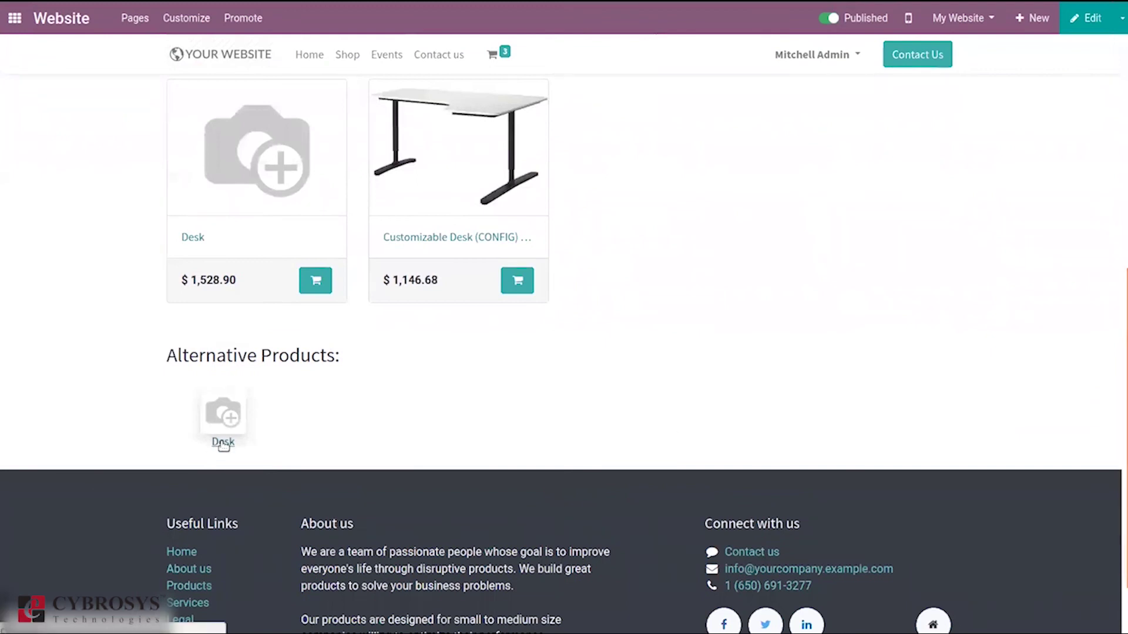
left_click(224, 443)
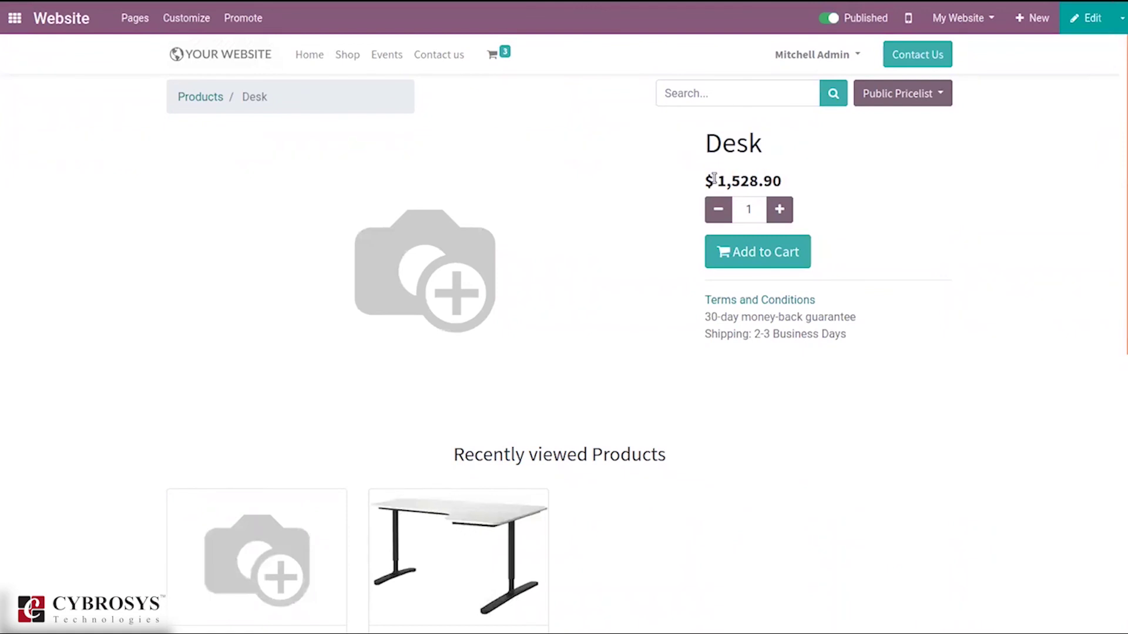
- Highlight Desk's $1,528.90 price, then add Desk to the cart
left_click_drag(714, 178, 831, 183)
left_click(832, 184)
left_click(735, 247)
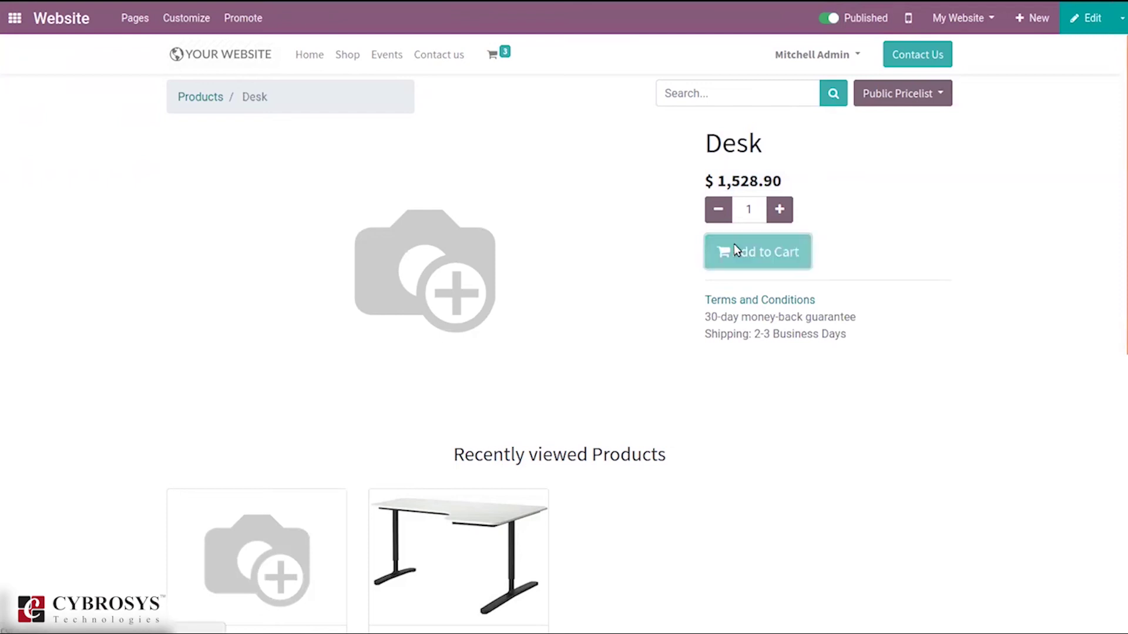